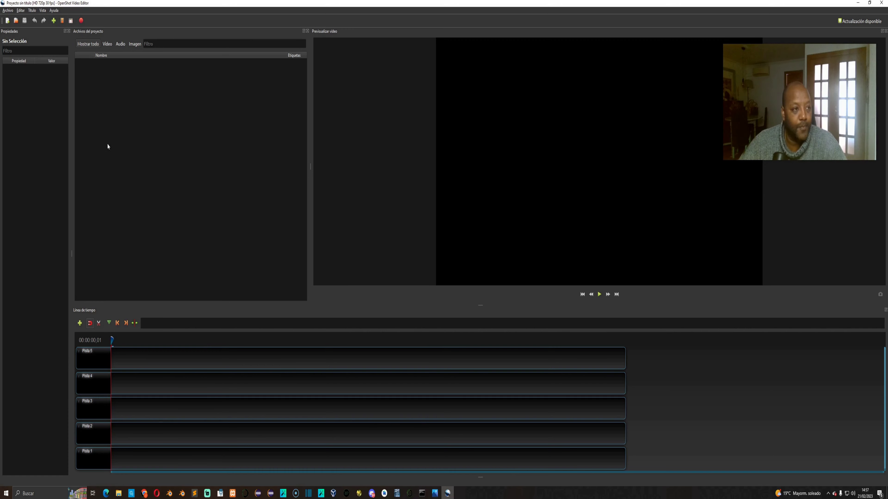
Step: Import the first seven video clips from the "sortida video" folder inside the image folder into the project
left_click(55, 22)
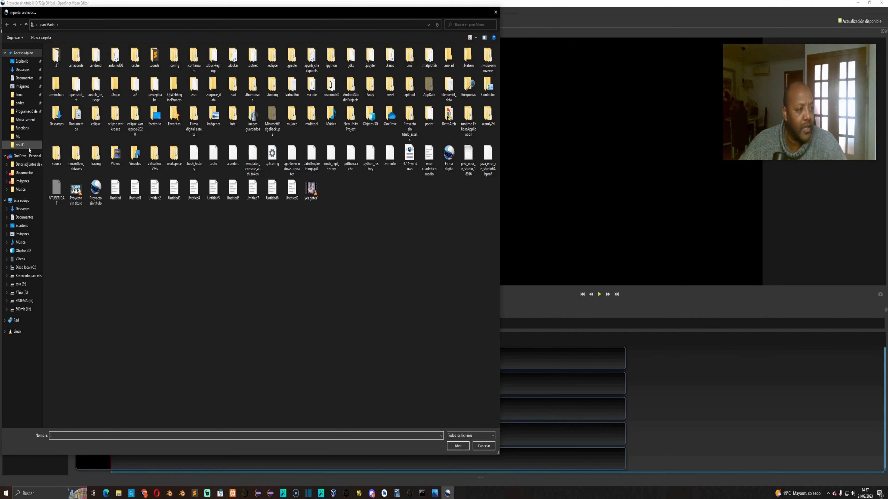
left_click(29, 145)
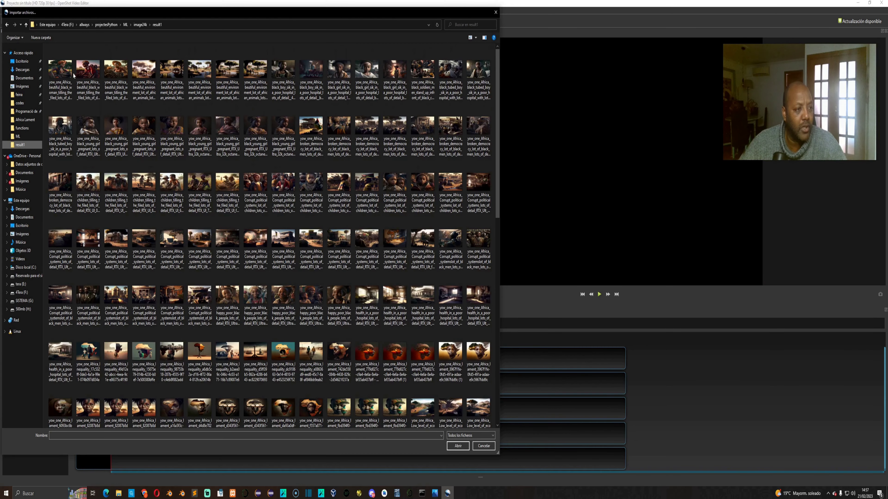
left_click(141, 24)
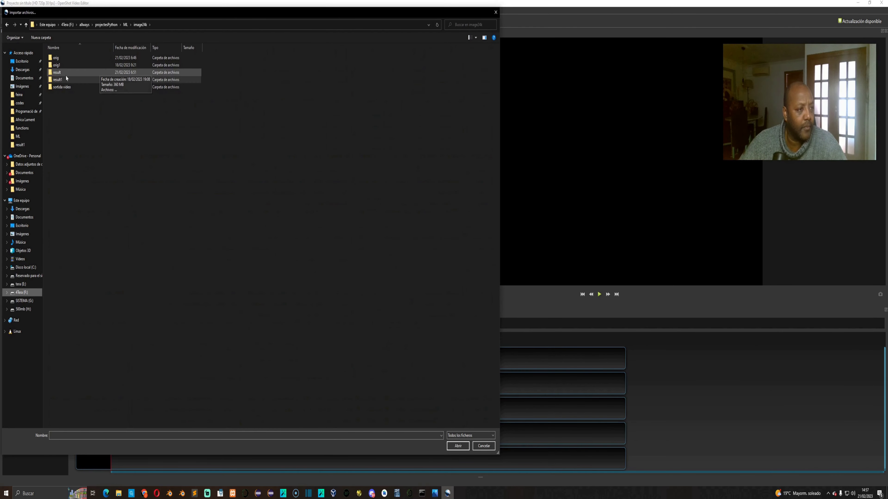
double_click(70, 87)
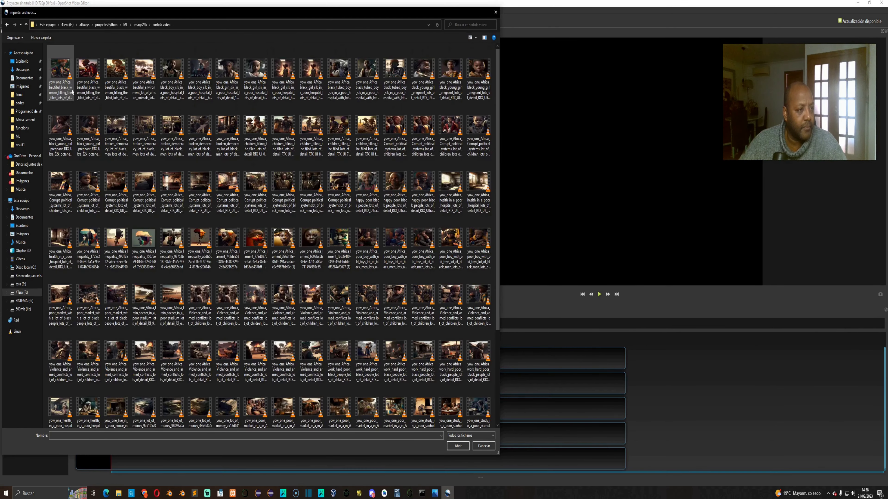
left_click(68, 73)
left_click(228, 72, "shift")
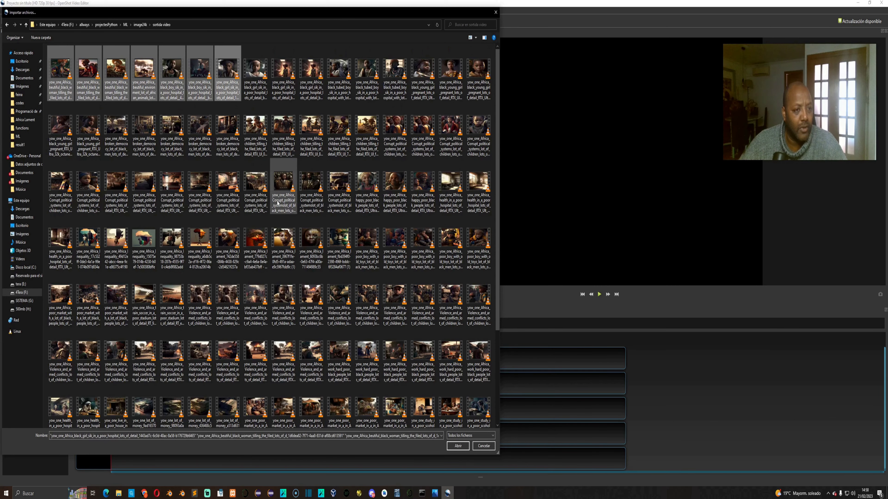
left_click(455, 448)
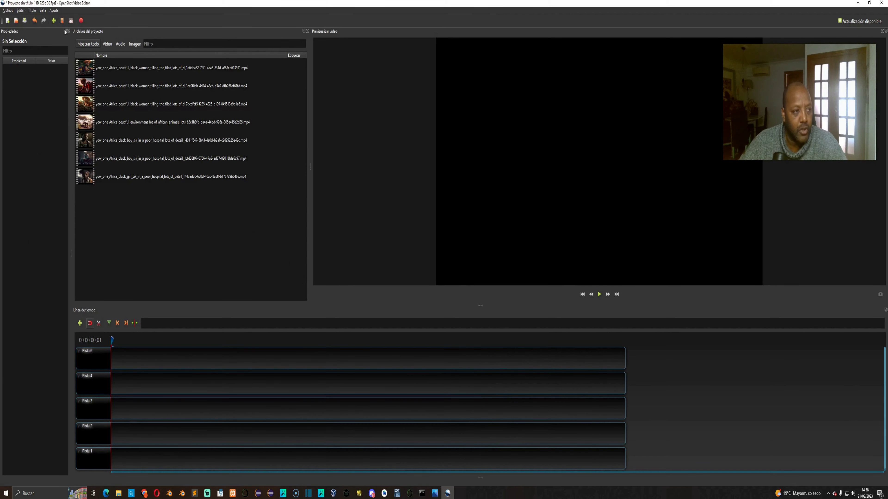
Step: Import the Africa lament MP3 file from the Descargas folder into the project
left_click(54, 20)
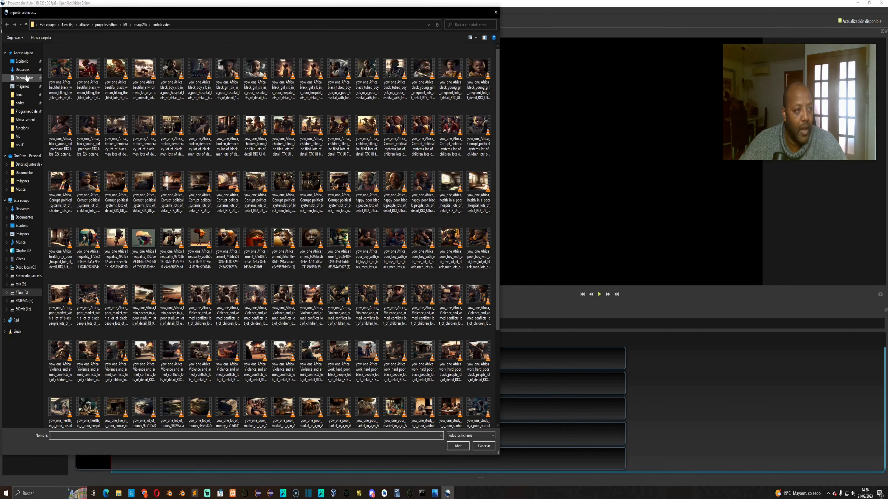
left_click(26, 72)
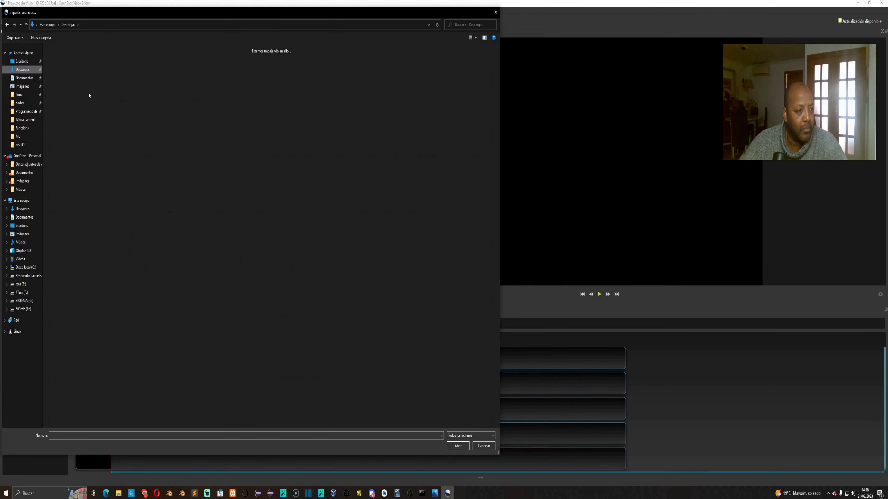
double_click(223, 101)
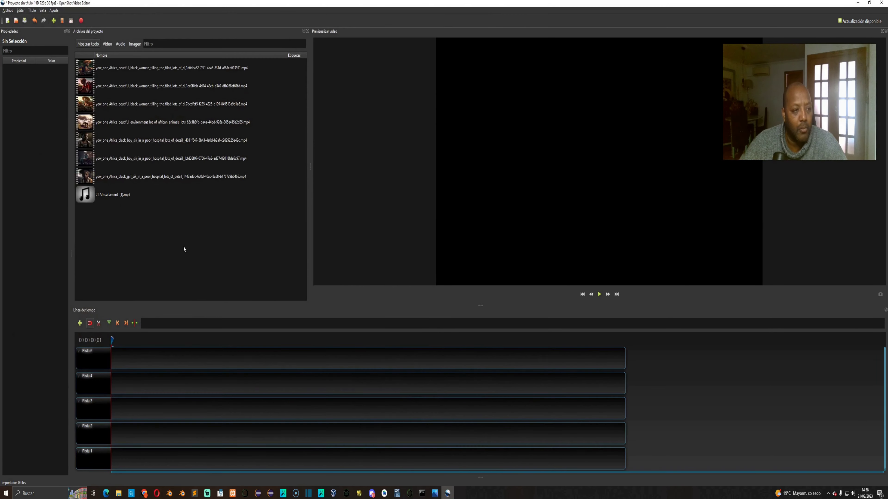
Step: Place the first video clip at the start of Pista 1 and enlarge the timeline scale to show it clearly
left_click(100, 74)
left_click_drag(100, 72, 112, 455)
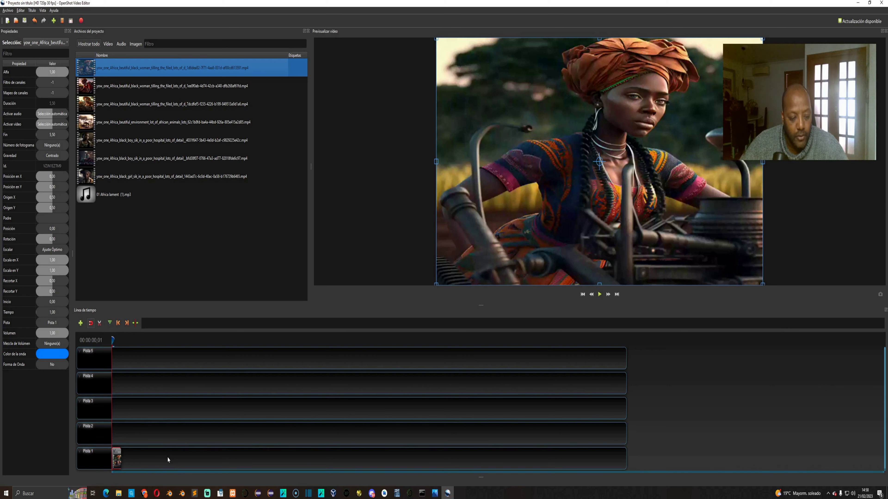
scroll(167, 459, "up", 6)
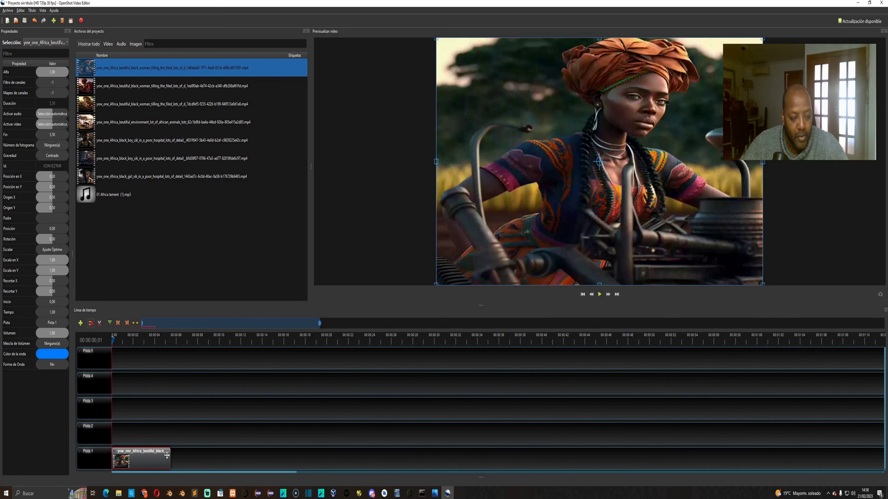
scroll(167, 455, "up", 4)
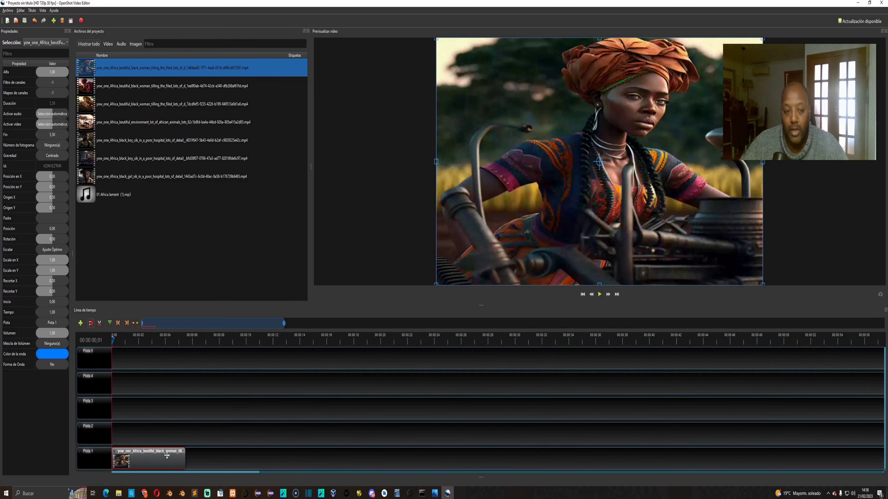
scroll(168, 455, "up", 4)
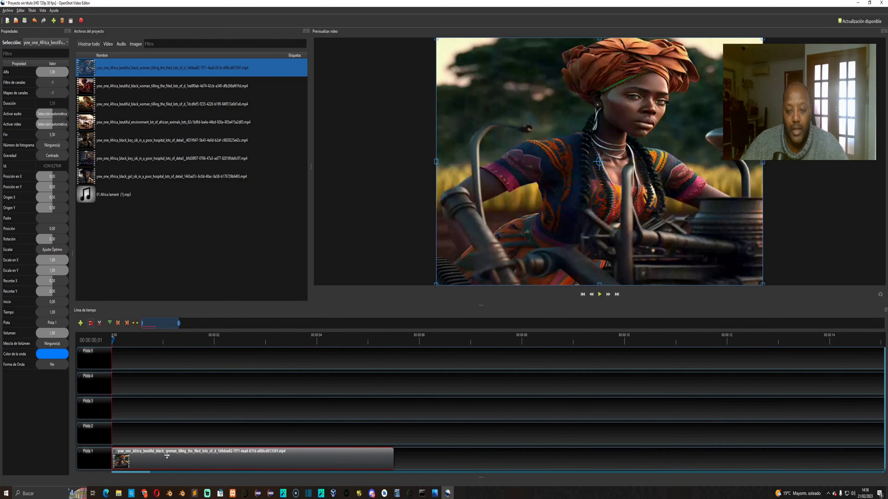
scroll(167, 455, "up", 1)
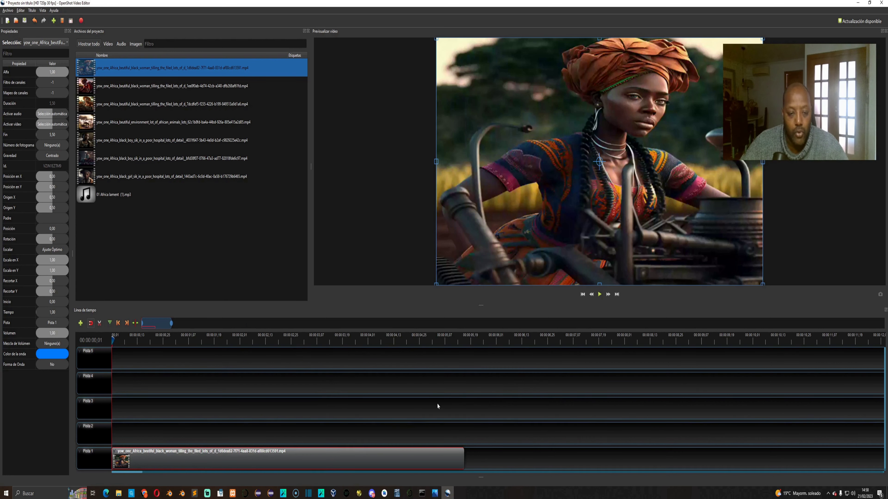
scroll(437, 399, "up", 1)
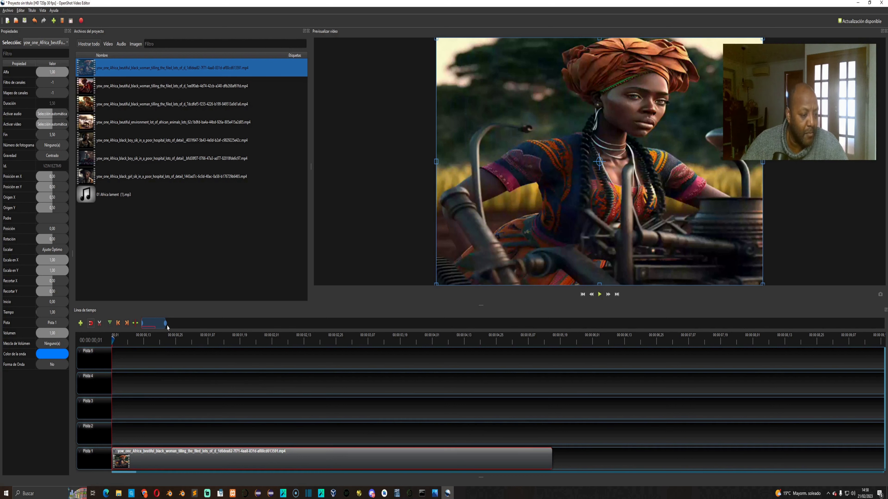
mouse_move(166, 325)
left_mouse_down()
mouse_move(234, 324)
mouse_move(168, 326)
mouse_move(180, 324)
left_mouse_up()
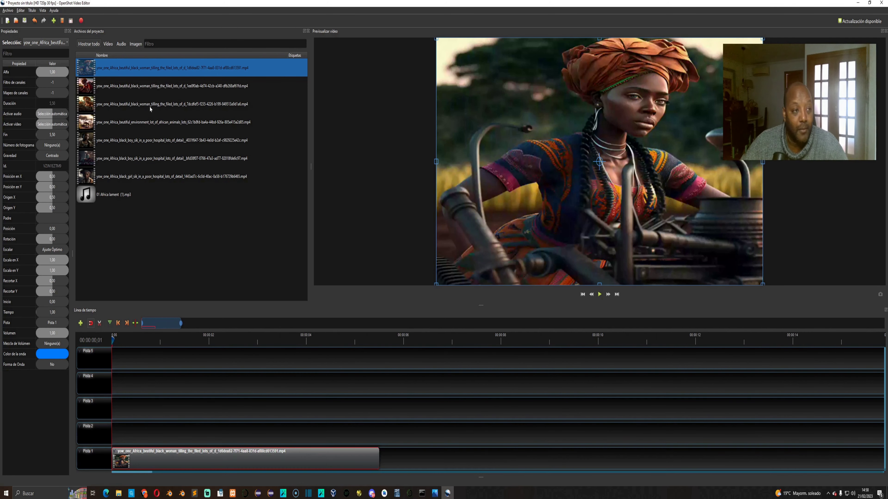
Step: Place the second video clip directly after the first on Pista 1 and play the cut between them
left_click(98, 88)
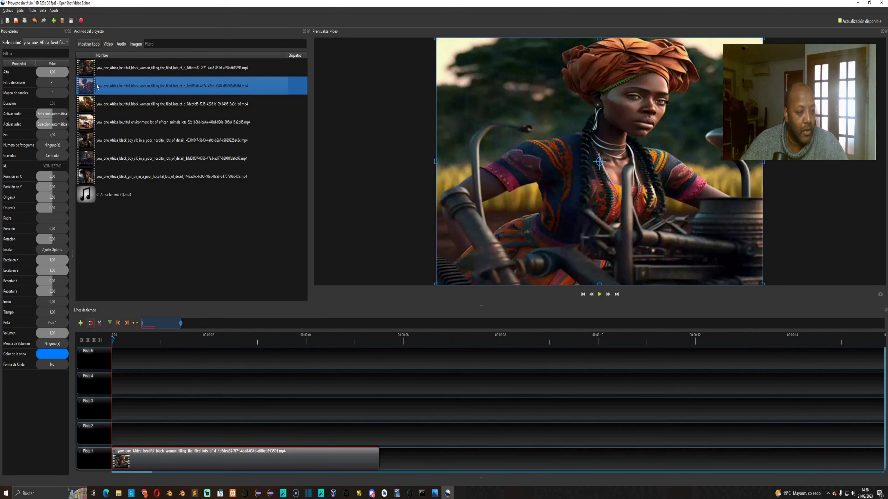
left_click_drag(97, 87, 378, 442)
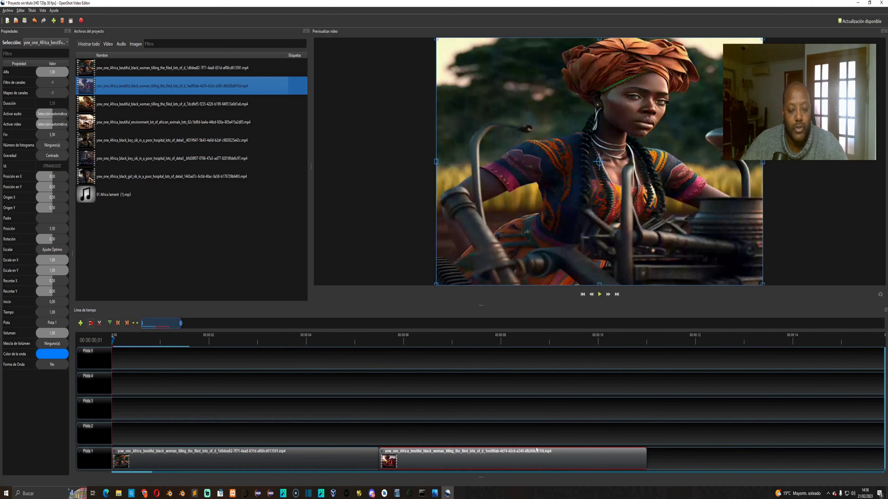
left_click(275, 343)
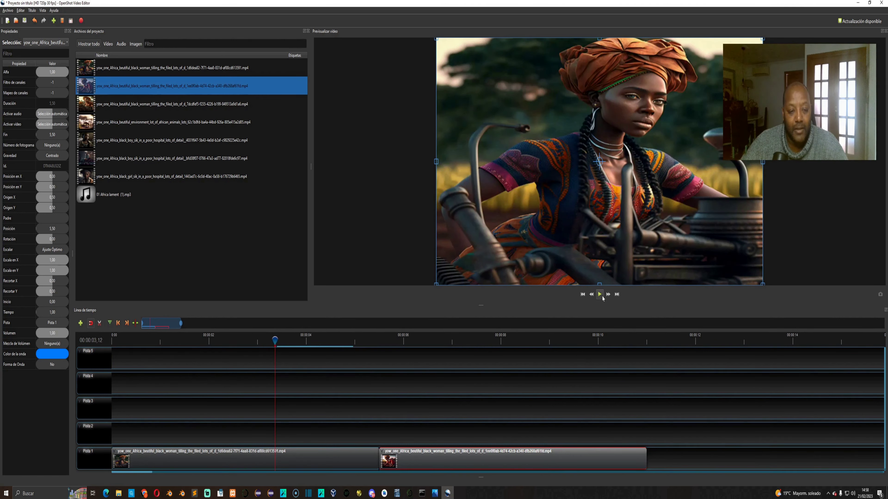
left_click(600, 295)
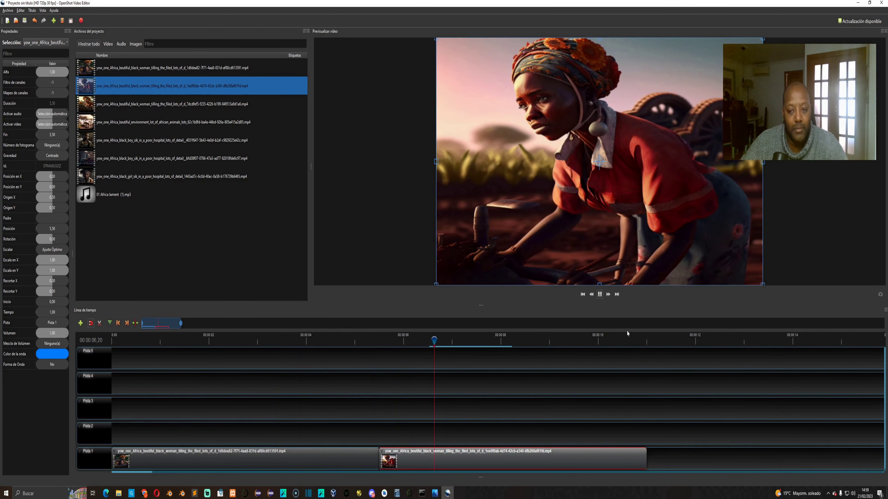
left_click(600, 295)
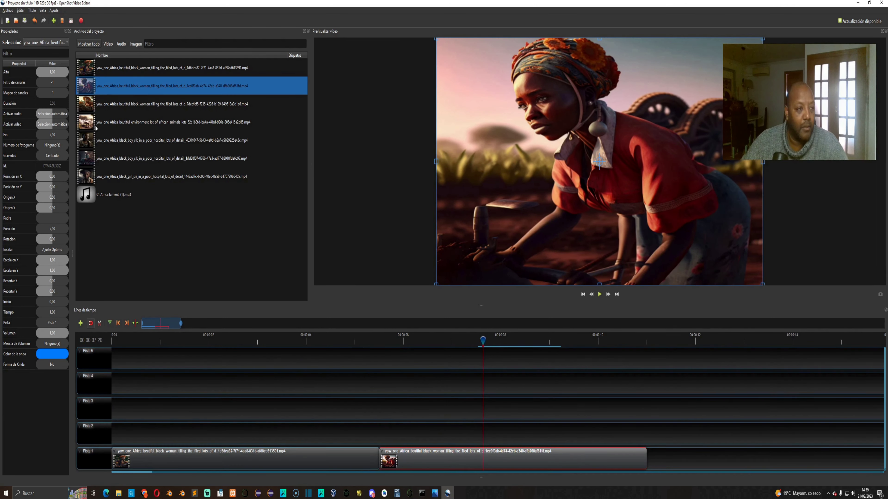
Step: Append the third and fourth video clips end to end after the second clip on Pista 1
left_click_drag(99, 112, 648, 444)
left_click_drag(175, 126, 743, 454)
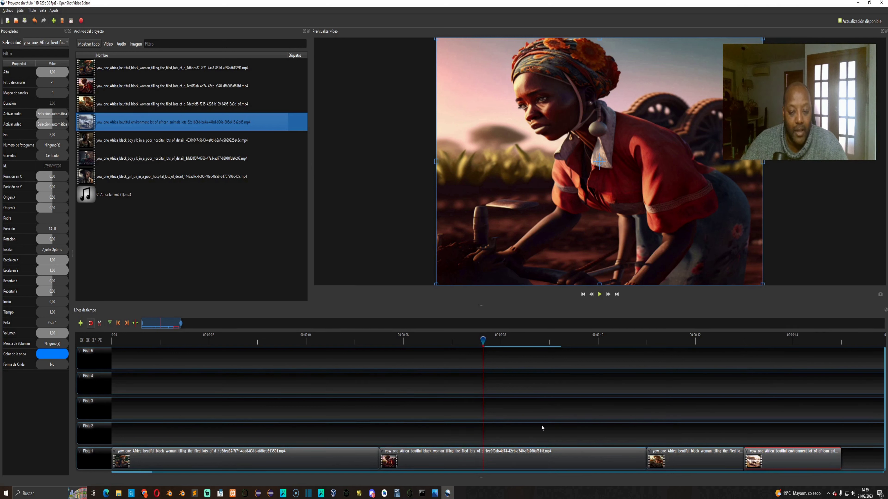
Step: Overlap the start of the second clip with the end of the first on Pista 1 and play through the resulting transition
left_click_drag(543, 462, 413, 460)
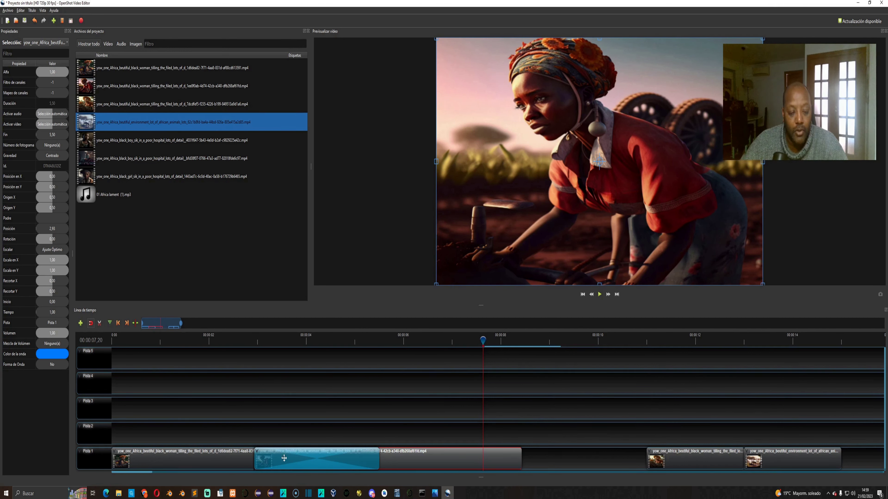
left_click(244, 341)
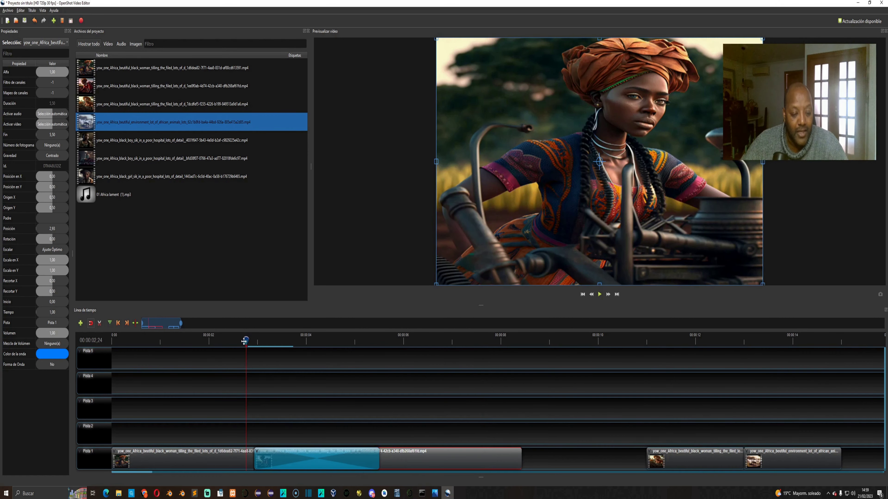
key("space")
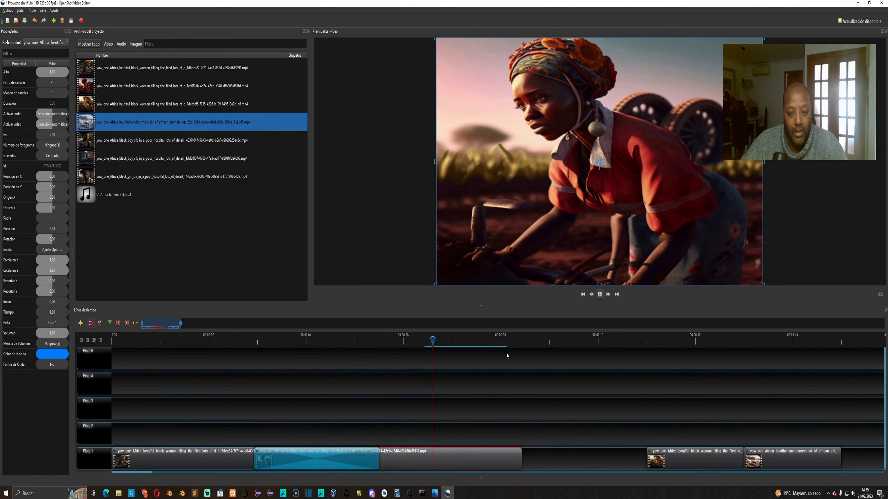
key("space")
Step: Move the second clip back to the end of the first and delete the transition over the first clip
left_click_drag(465, 458, 596, 460)
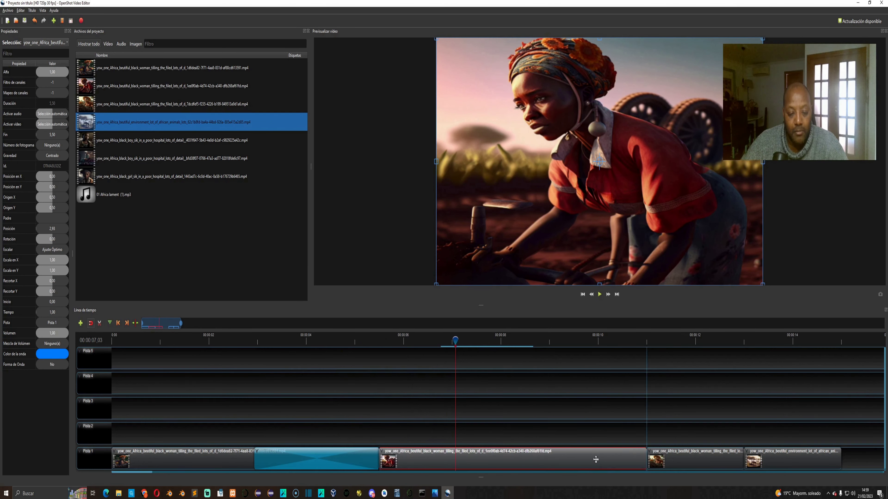
left_click(342, 459)
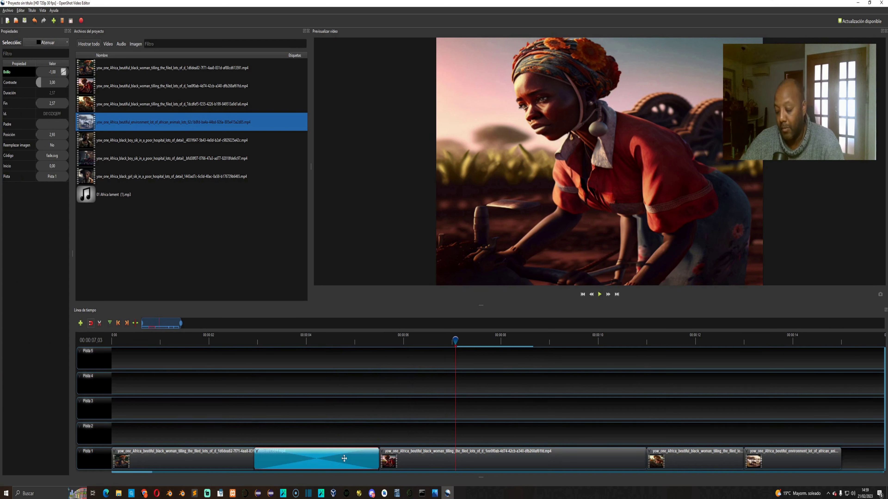
key("Delete")
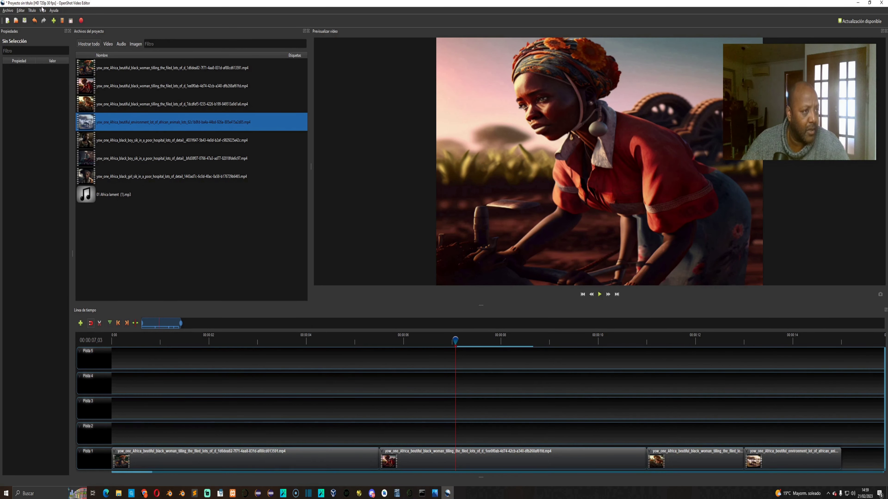
Step: Show the Transiciones dock and browse the available transitions
left_click(42, 10)
mouse_move(98, 36)
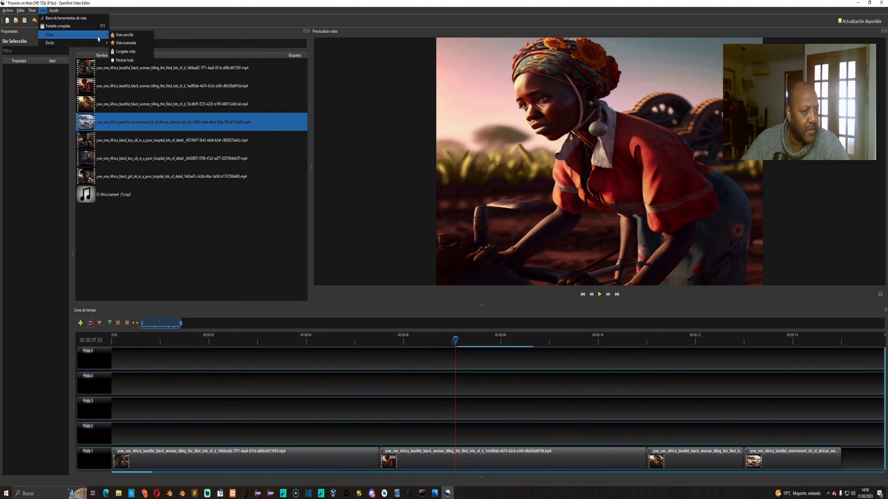
mouse_move(76, 46)
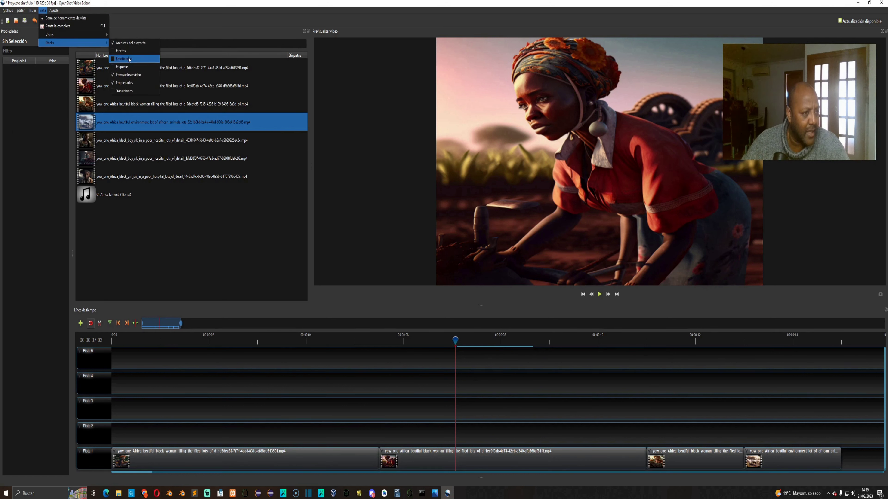
left_click(125, 91)
left_click(136, 299)
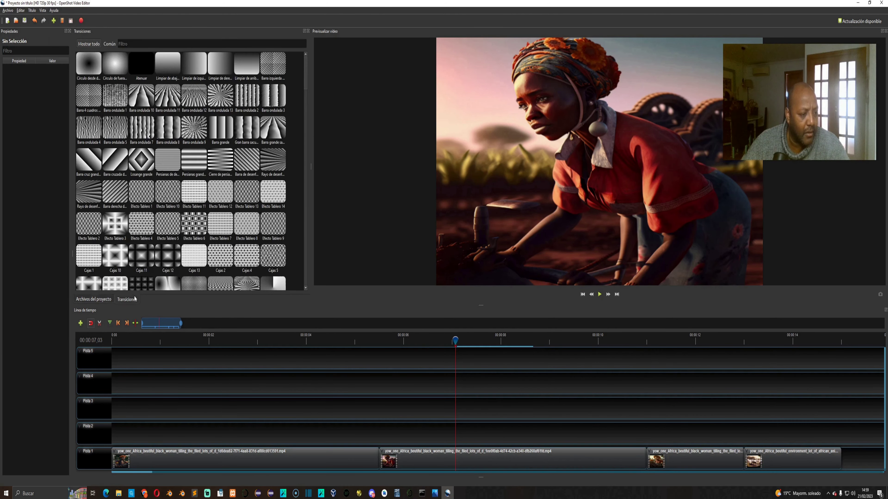
scroll(166, 89, "down", 5)
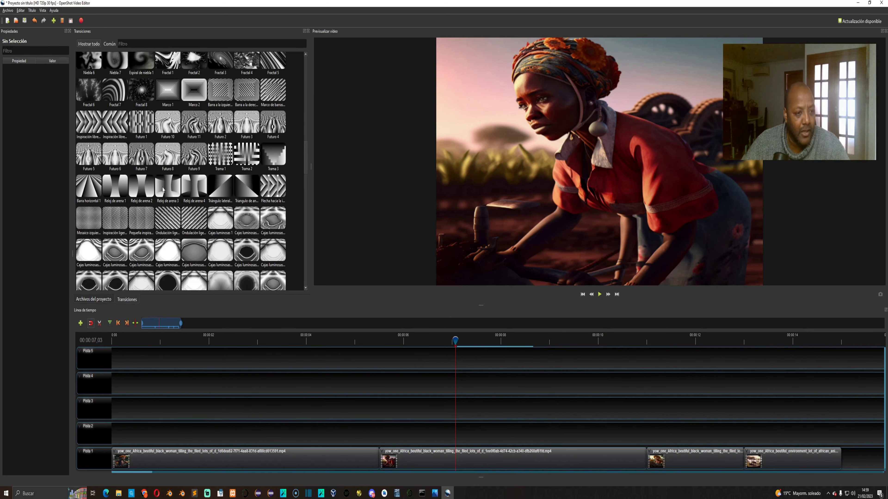
scroll(224, 222, "up", 5)
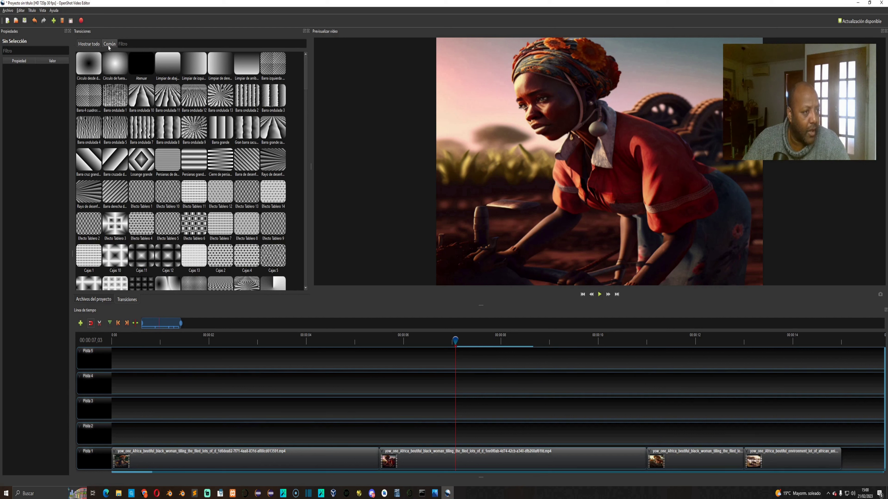
Step: Add the 01 Africa lament (1).mp3 audio from the project files to the start of Pista 3
left_click(93, 300)
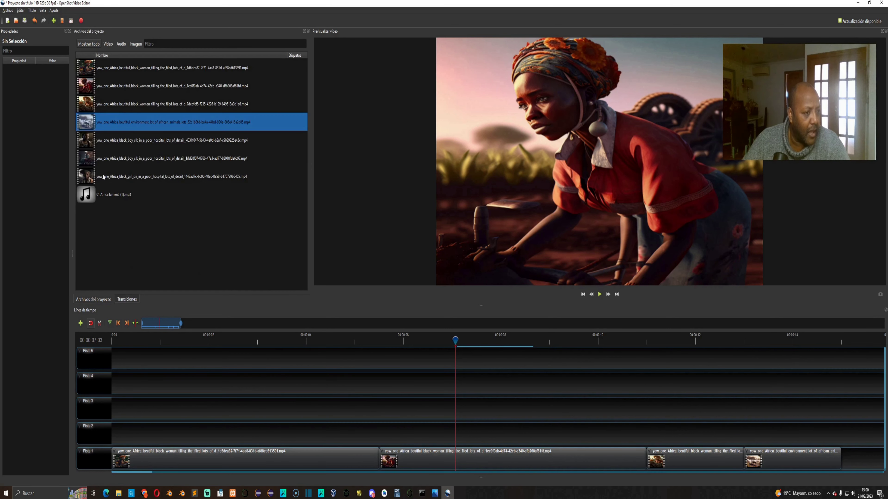
left_click(99, 199)
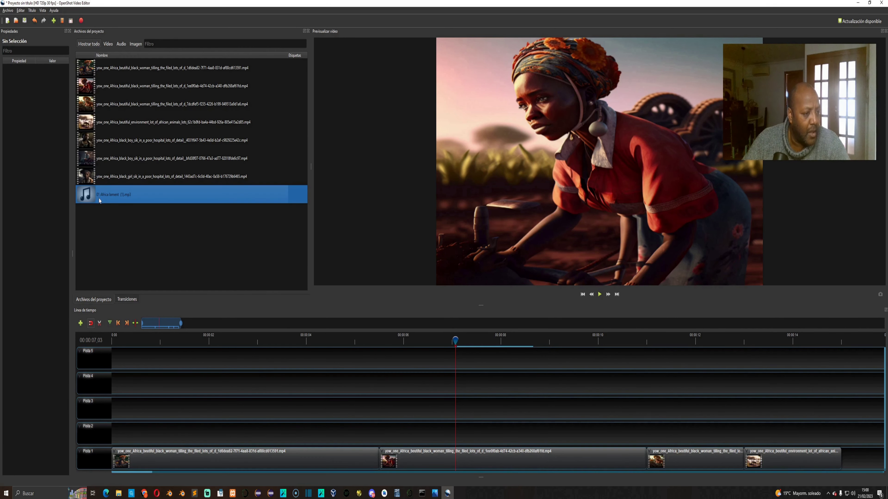
left_click_drag(100, 202, 132, 383)
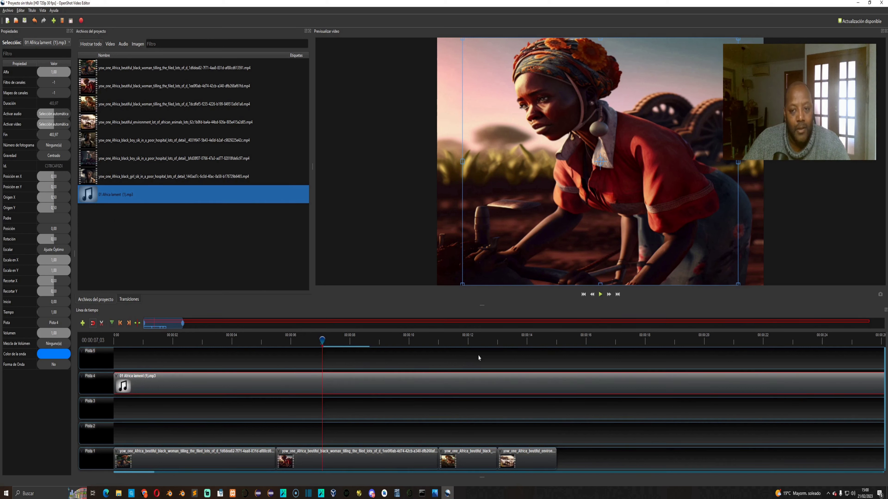
left_click_drag(174, 386, 164, 414)
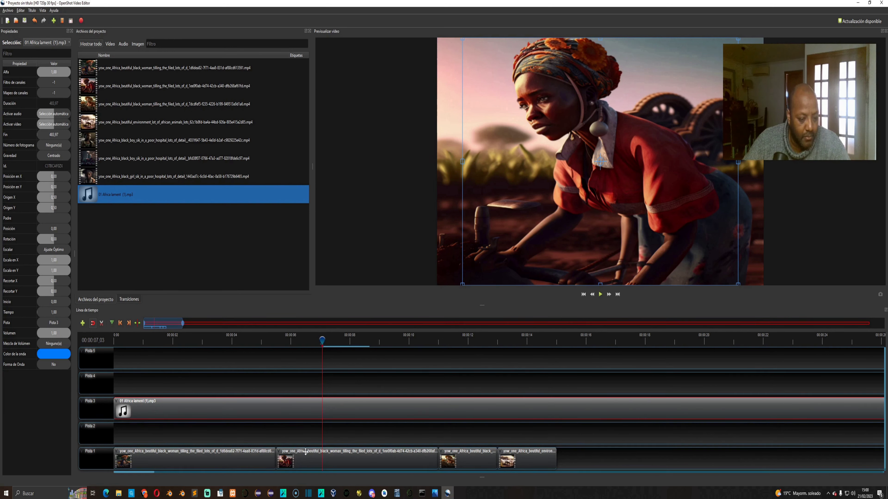
Step: Display the Africa lament clip as a waveform and play a few seconds of the timeline
right_click(305, 414)
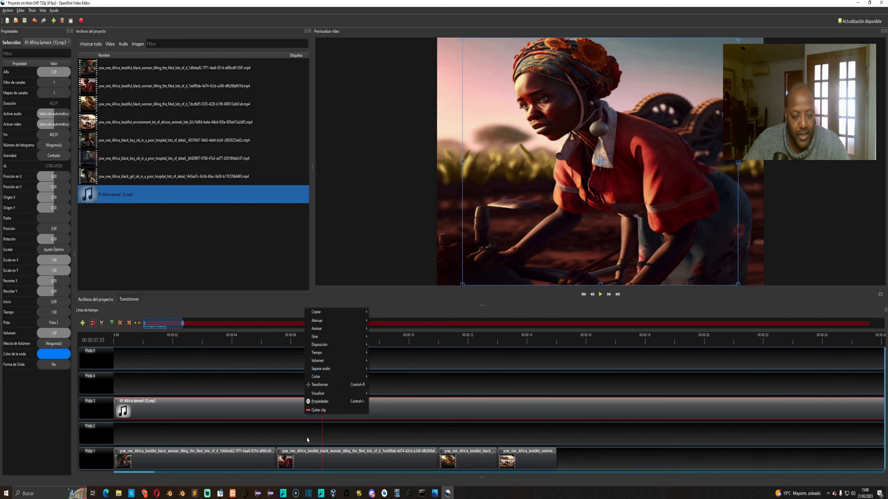
mouse_move(337, 397)
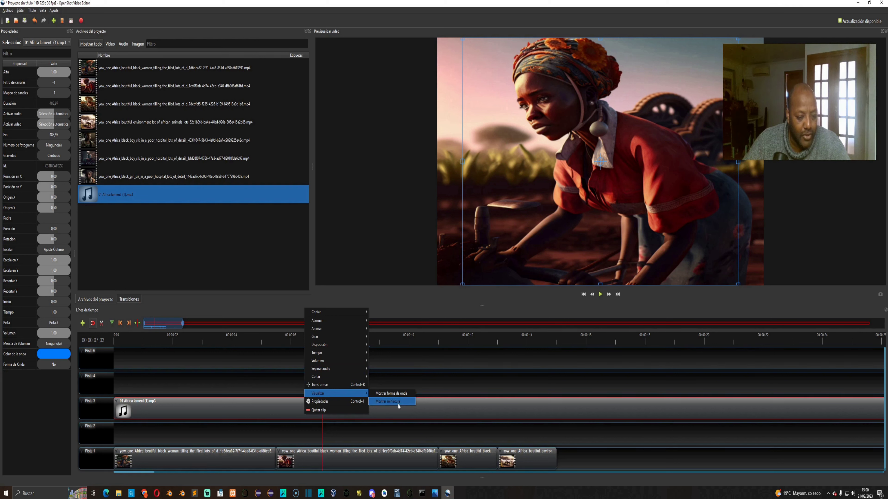
left_click(408, 405)
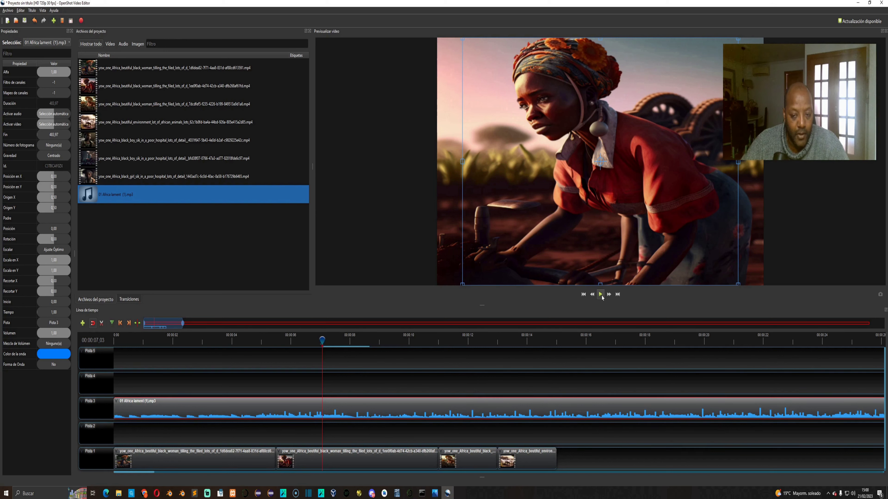
left_click(600, 295)
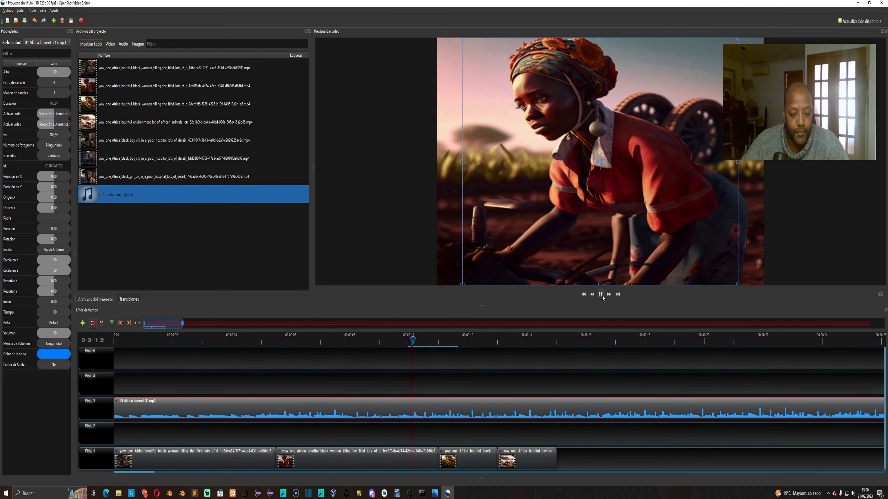
left_click(601, 296)
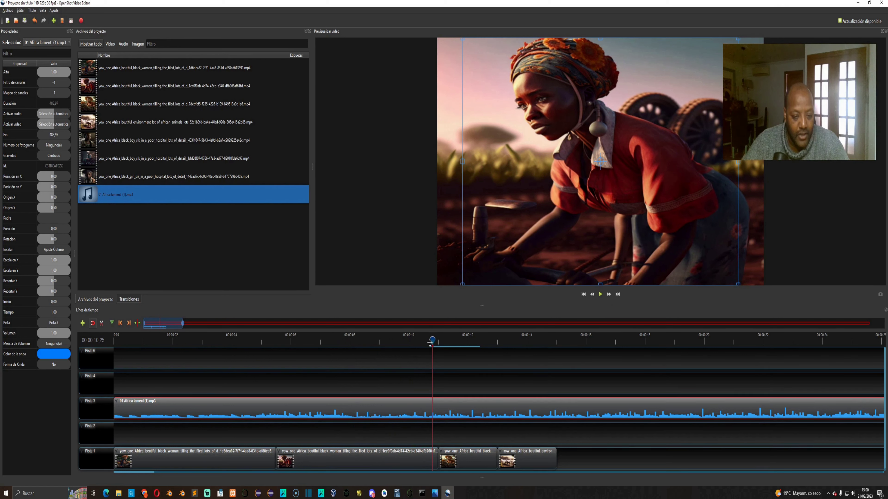
Step: Cut the second video clip on Pista 1 at about 8 seconds, keeping only its left side
left_click_drag(432, 340, 355, 338)
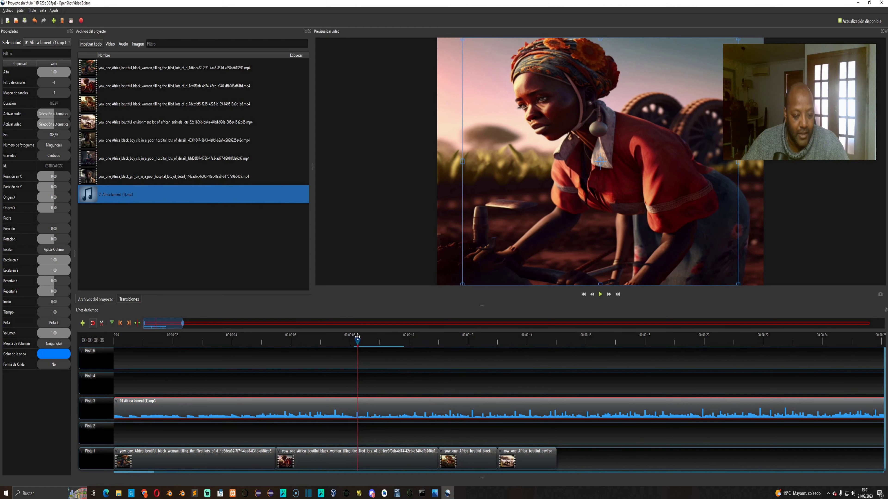
right_click(351, 467)
mouse_move(373, 432)
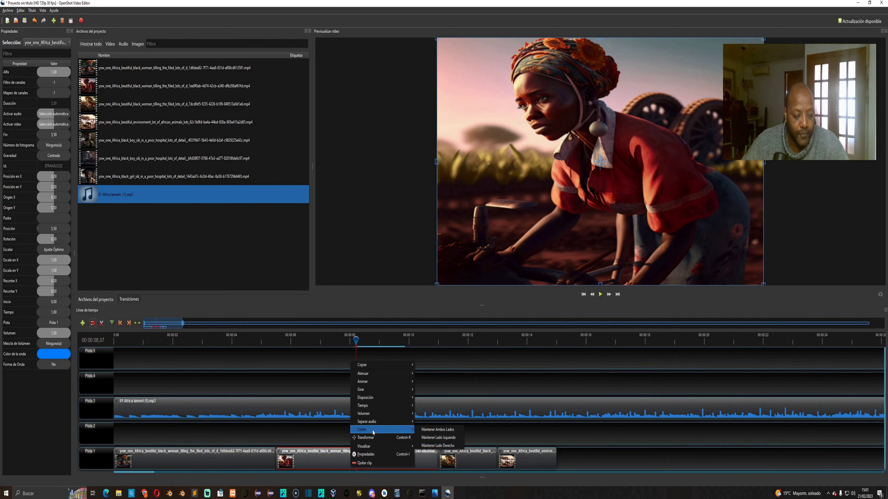
left_click(444, 441)
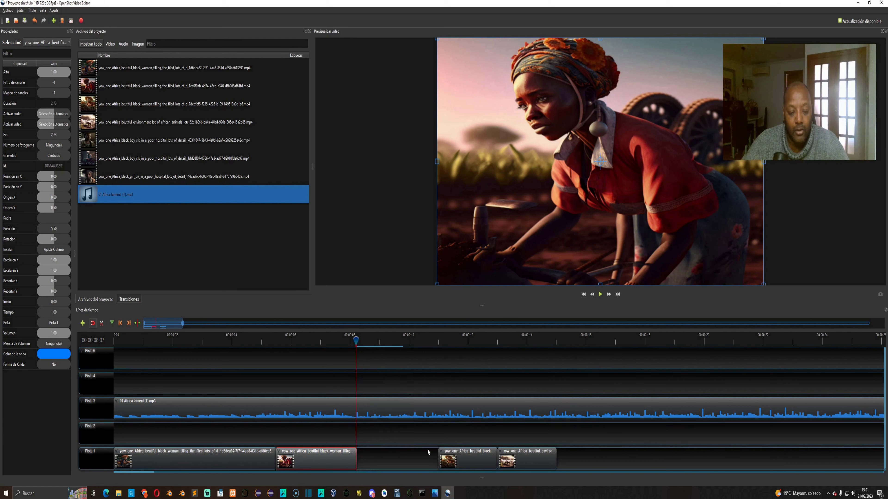
Step: Move the third and fourth clips back on Pista 1 to close the gap after the shortened second clip, and scrub through the sequence
left_click_drag(450, 462, 373, 461)
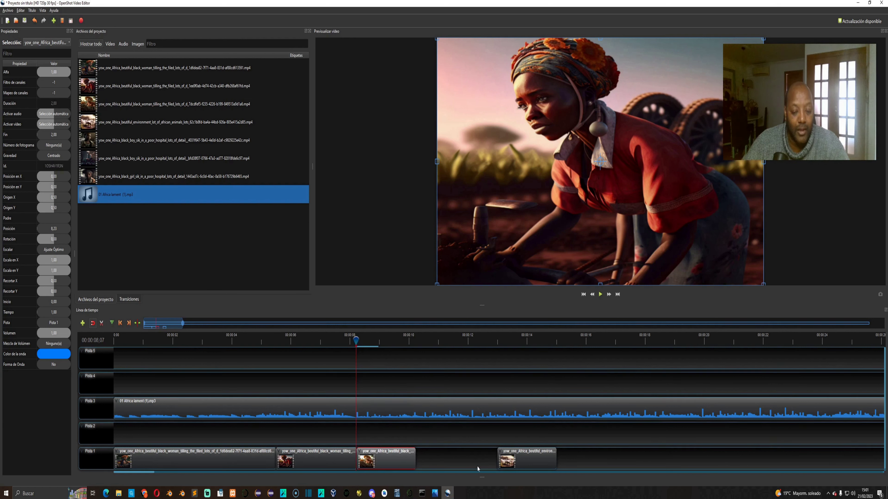
left_click_drag(518, 461, 436, 461)
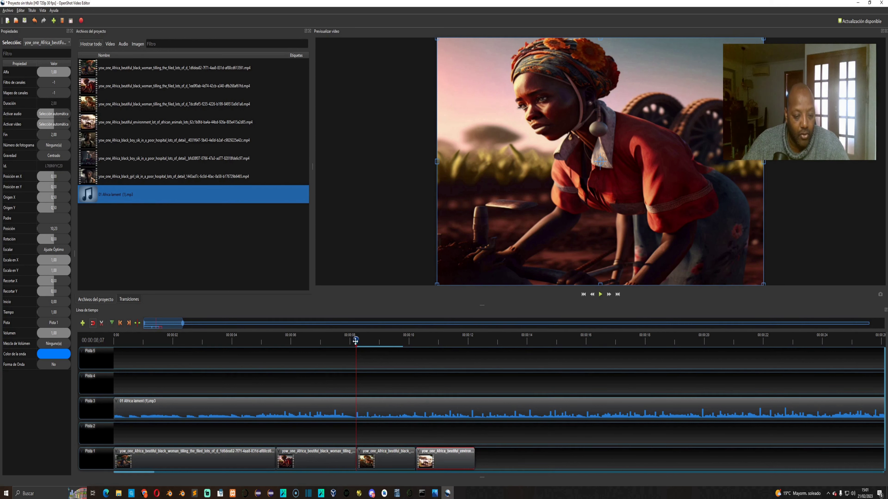
left_click_drag(354, 341, 534, 341)
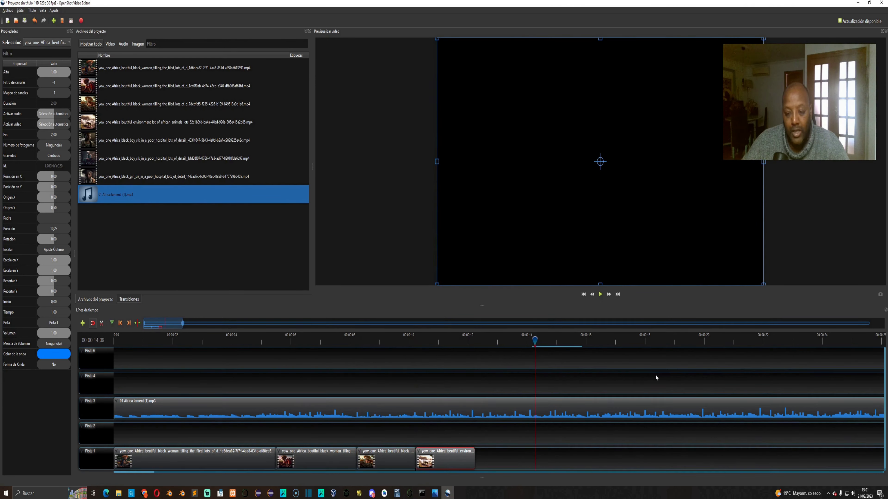
left_click(320, 340)
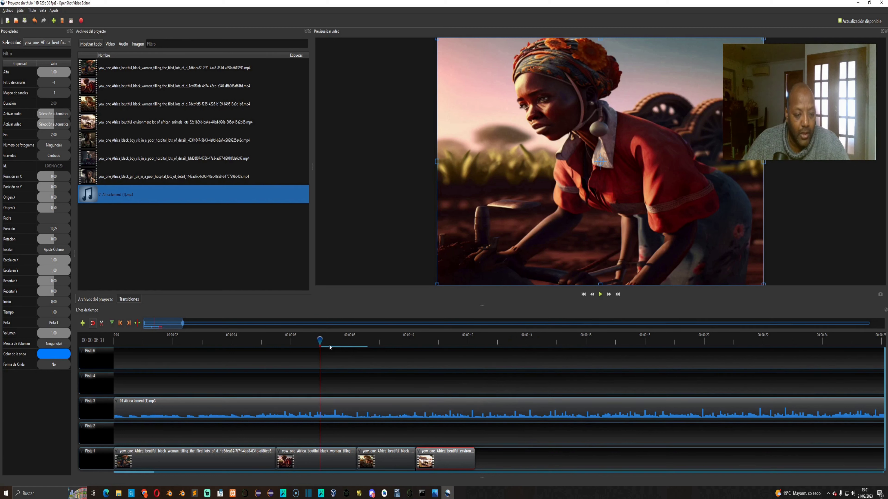
left_click_drag(320, 339, 467, 344)
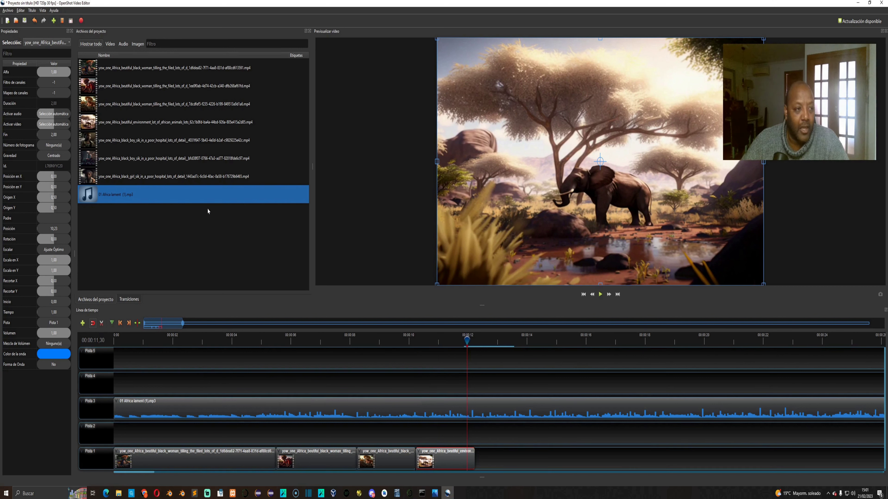
left_click(162, 218)
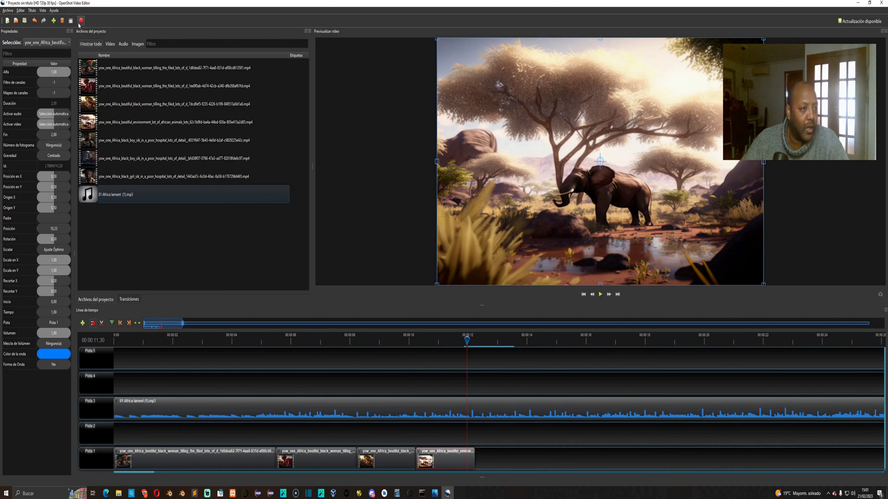
Step: Export the video as Africa to the Descargas folder with the default MP4 (h.264) settings, replacing the existing file
left_click(79, 24)
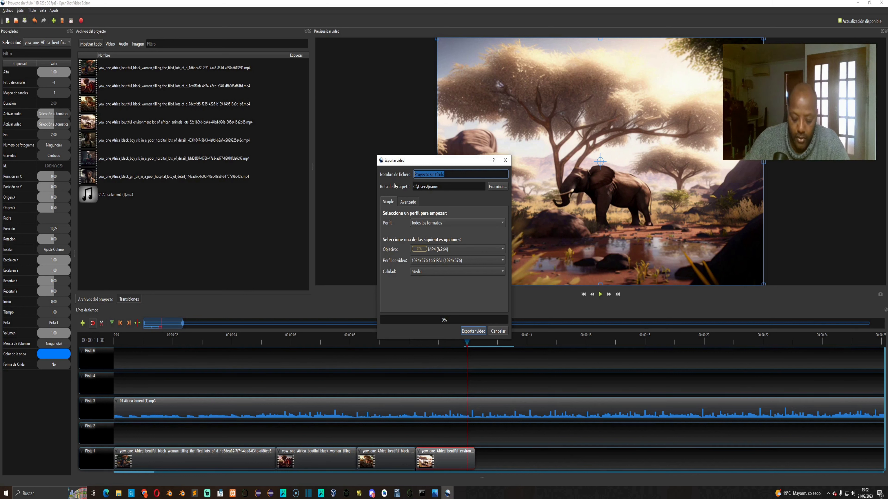
type("Afri")
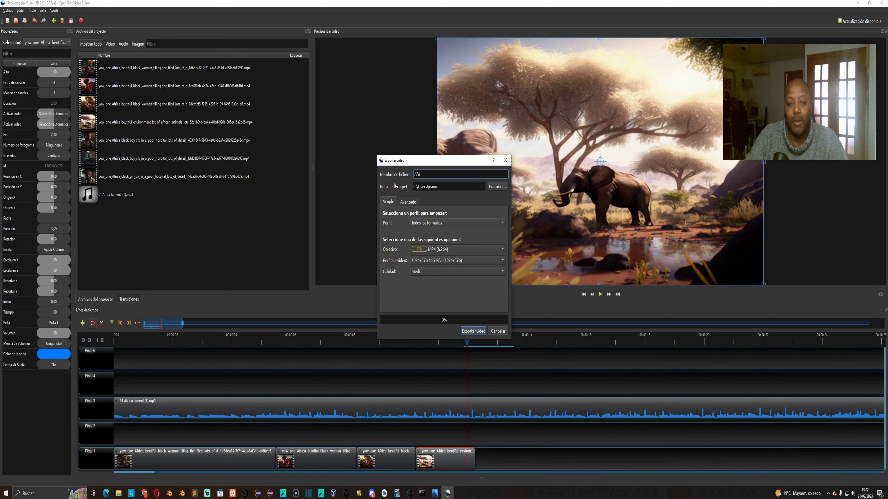
type("ca")
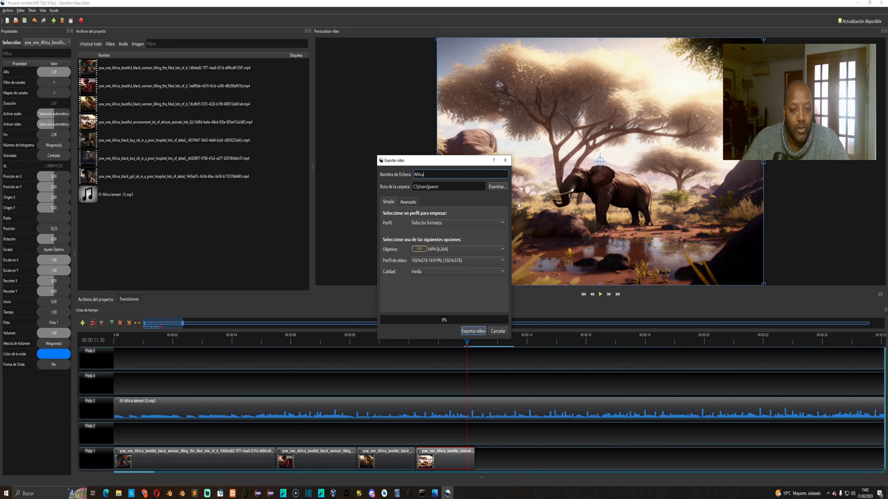
left_click(498, 187)
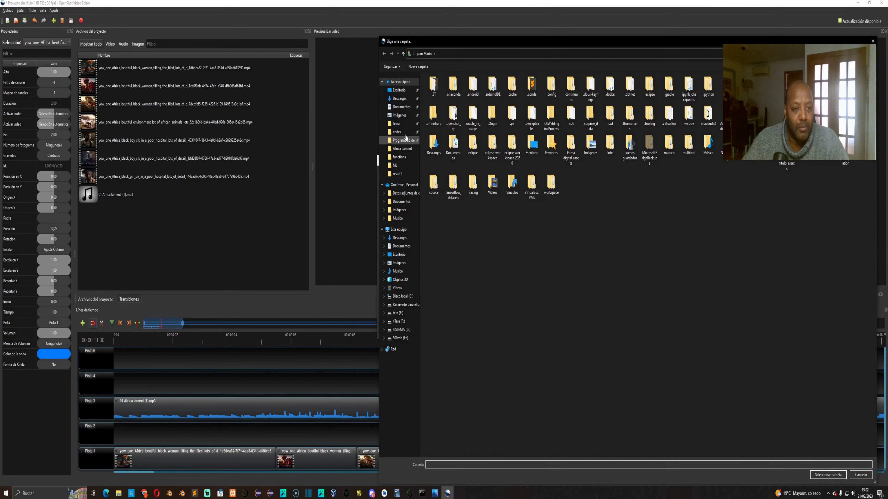
left_click(399, 99)
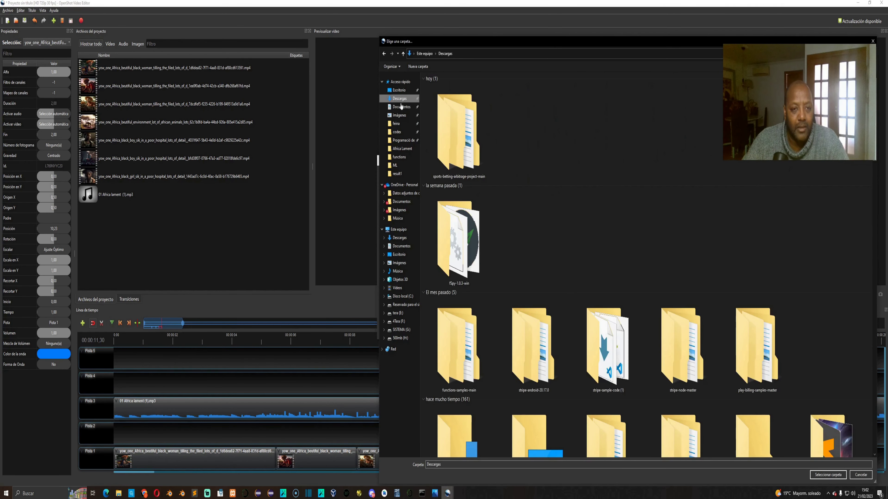
left_click(828, 474)
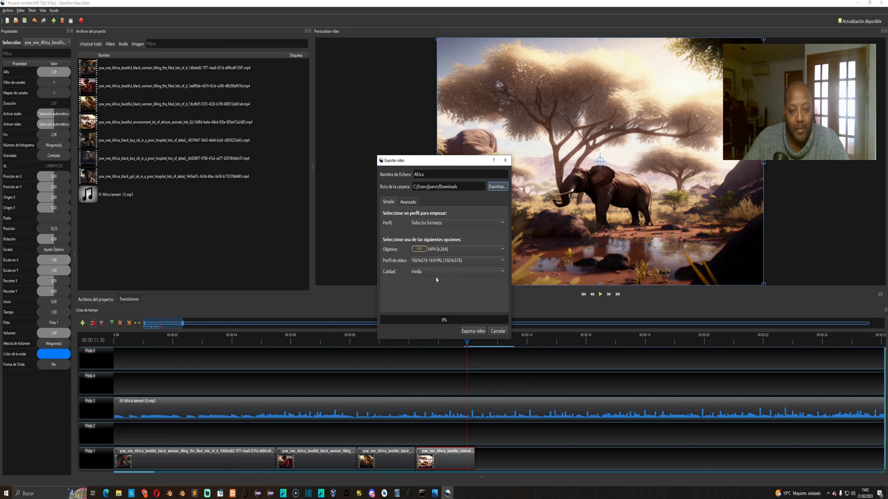
left_click(468, 334)
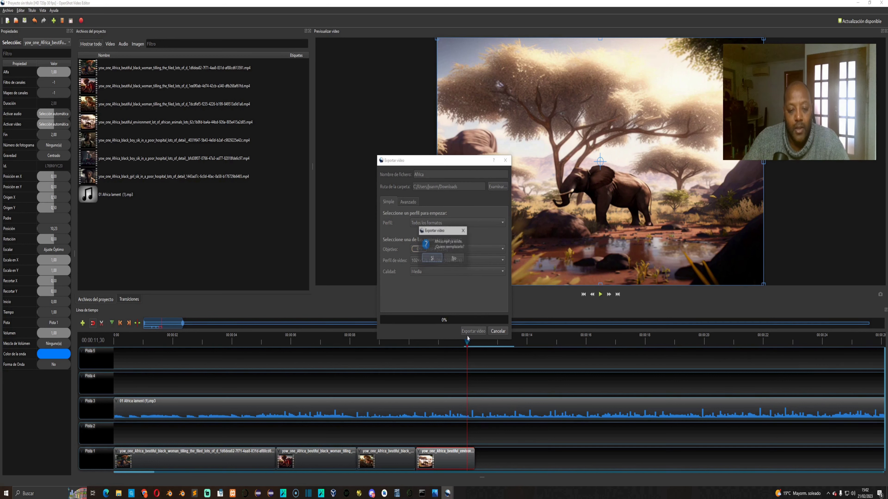
left_click(431, 259)
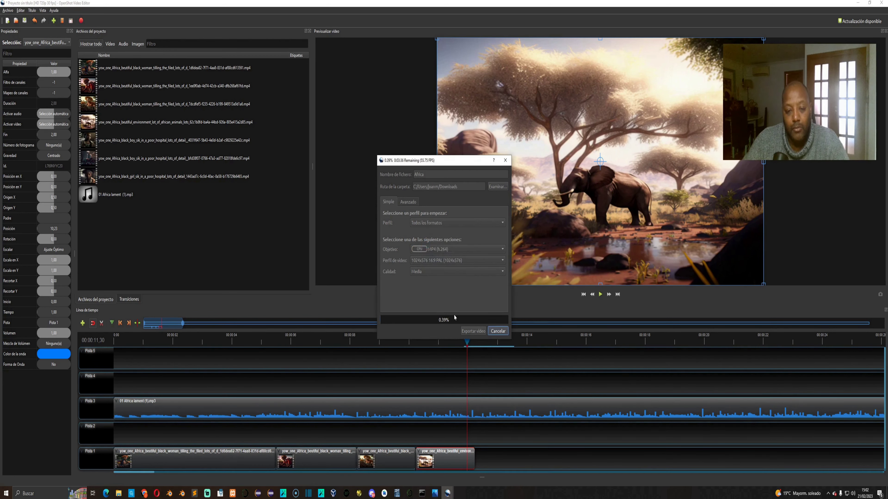